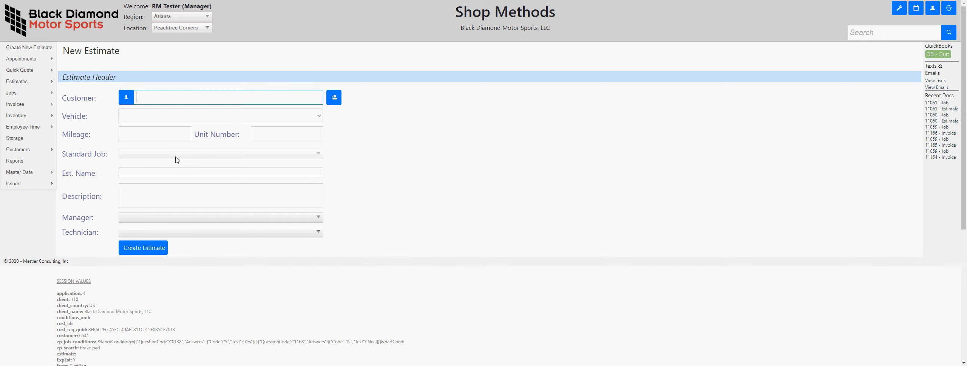
# - Look up the existing customer by last name for the new estimate and choose their 2013 HONDA CIVIC as the vehicle
pyautogui.write('alk')
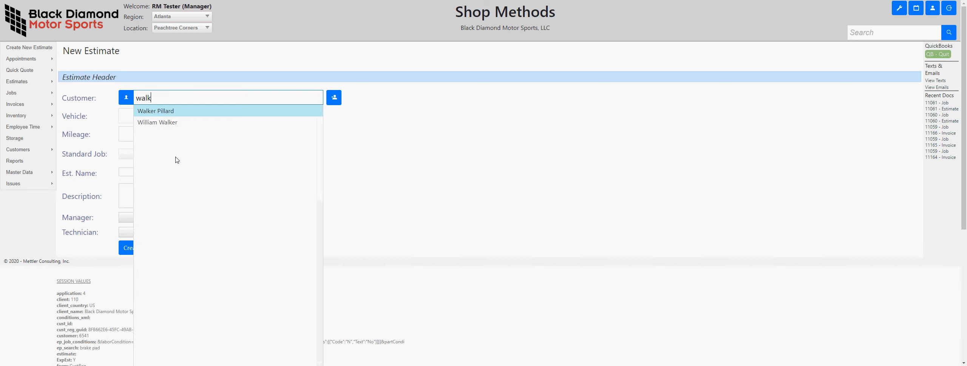
pyautogui.click(176, 122)
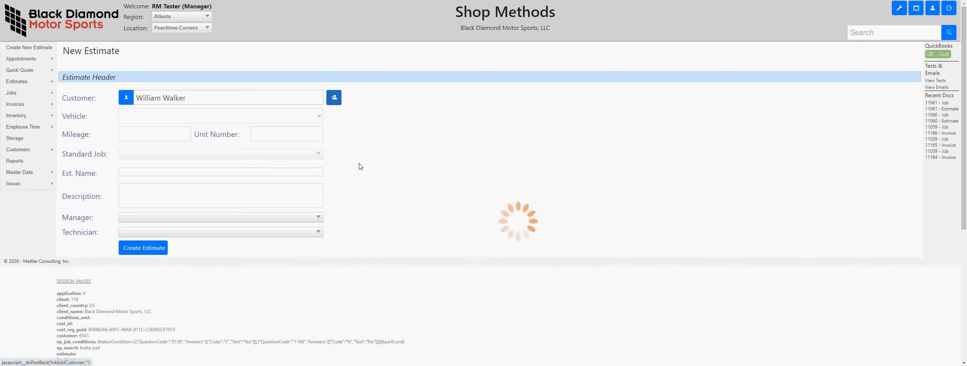
pyautogui.click(320, 116)
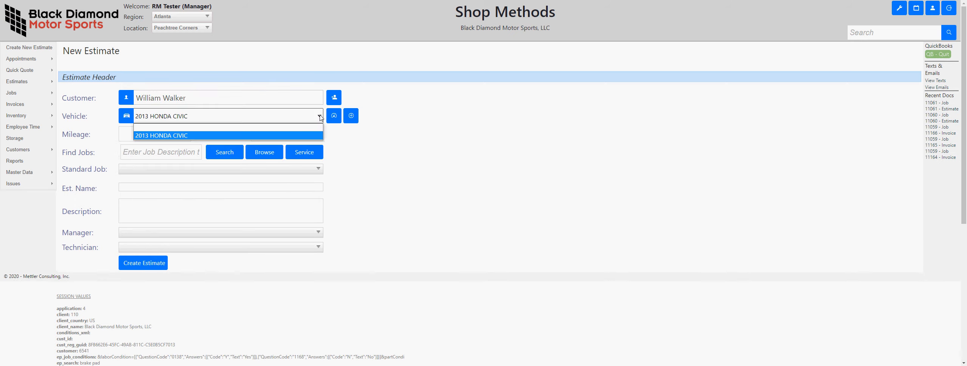
pyautogui.click(320, 117)
# - Search the Epicor jobs for "brake pad"
pyautogui.click(150, 134)
pyautogui.click(137, 151)
pyautogui.click(136, 197)
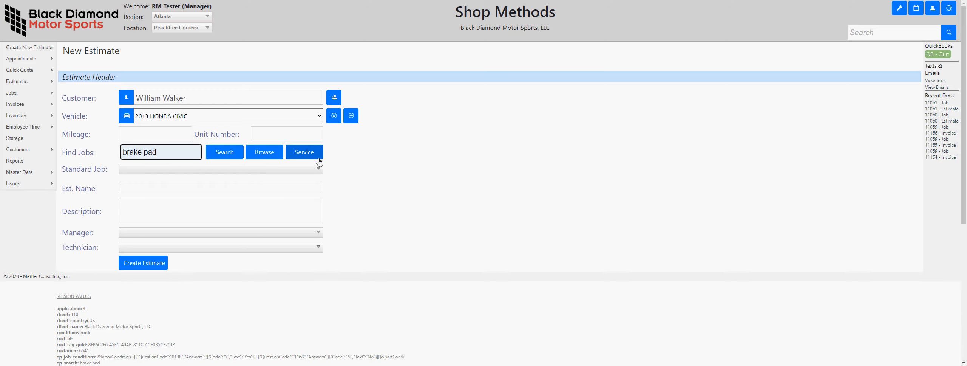
pyautogui.click(223, 158)
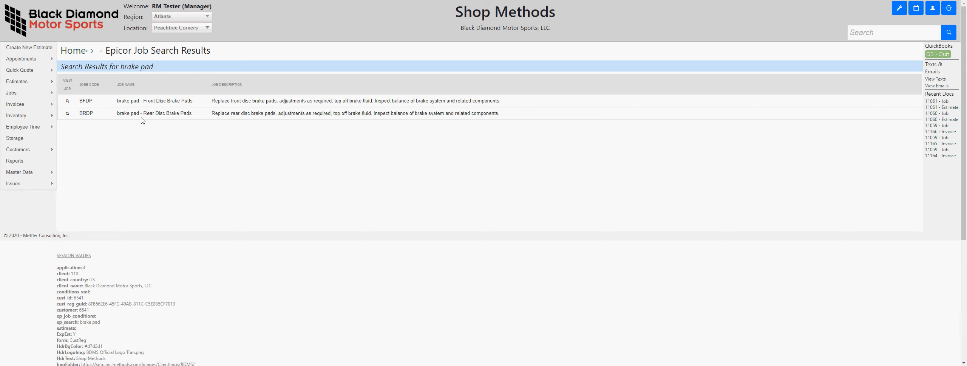
# - Open the Front Disc Brake Pads job and save its conditions: 4-wheel disc Yes, 4 wheel/all wheel drive No, part condition w/4 WHEEL DISC
pyautogui.click(67, 107)
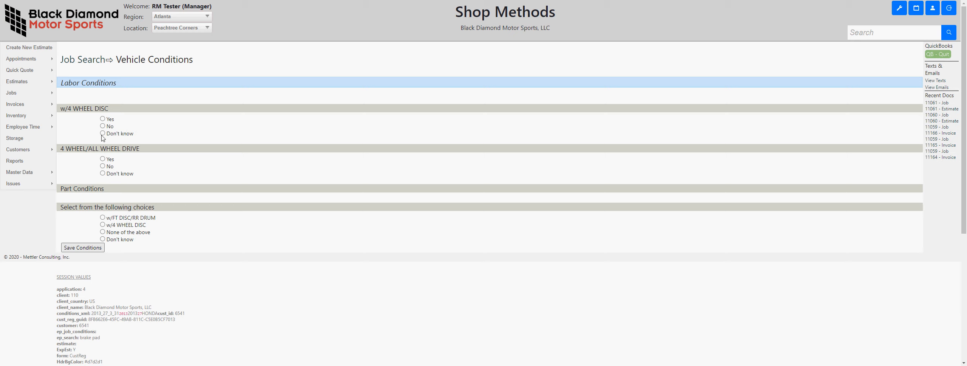
pyautogui.click(102, 119)
pyautogui.click(103, 166)
pyautogui.click(102, 224)
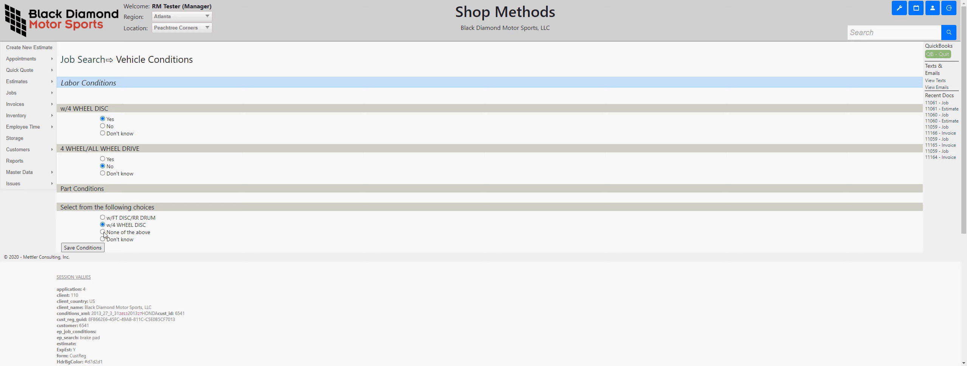
pyautogui.click(92, 251)
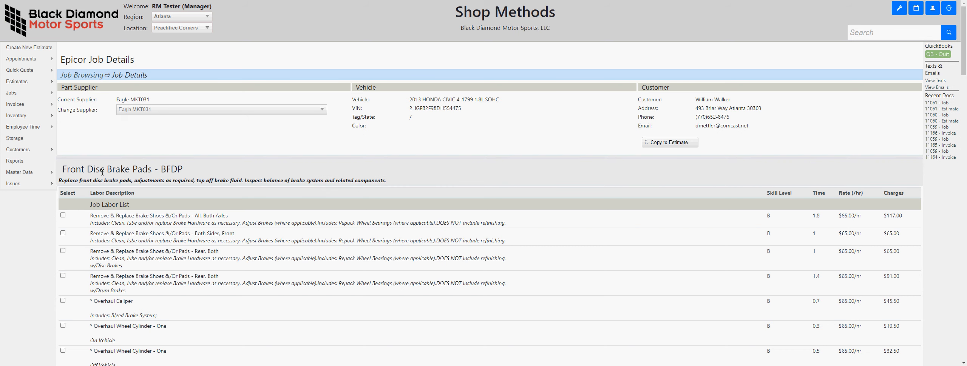
# - Examine the job details and the list of alternative part suppliers, keeping Eagle MKT031 as the supplier
pyautogui.scroll(-2, 185, 177)
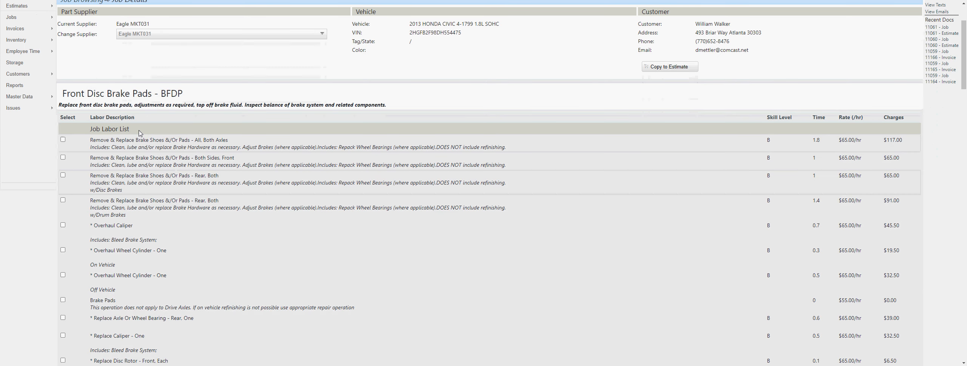
pyautogui.scroll(2, 178, 157)
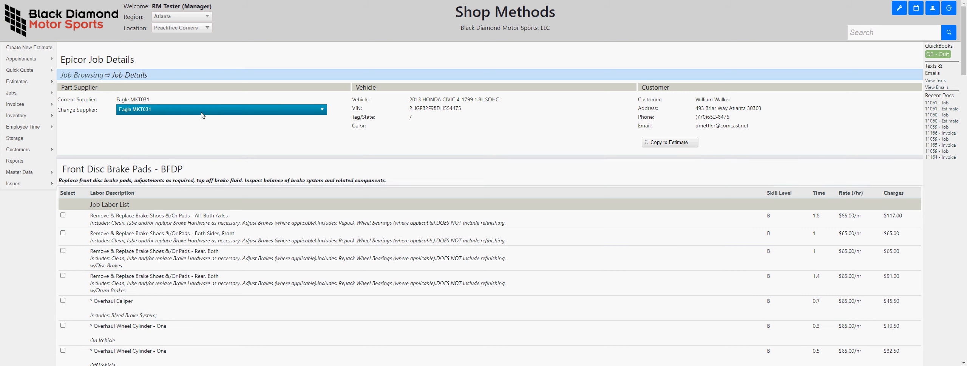
pyautogui.click(172, 112)
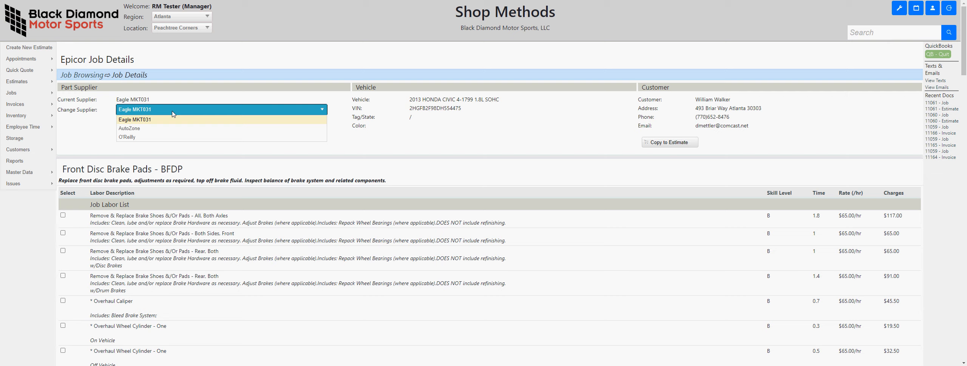
pyautogui.click(181, 102)
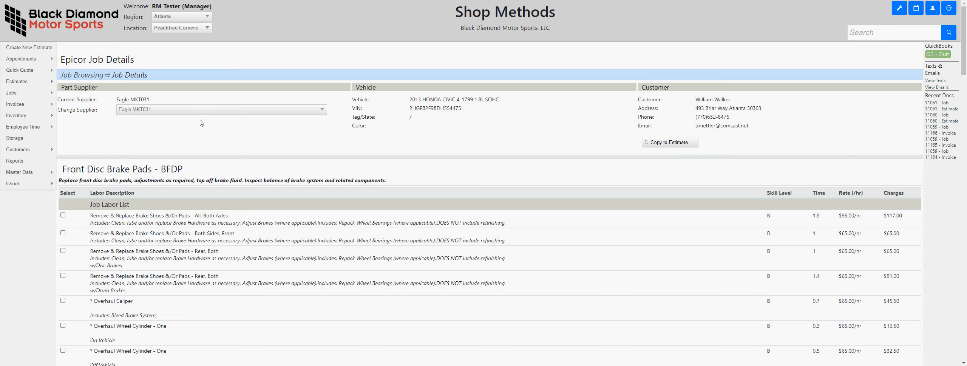
pyautogui.click(232, 113)
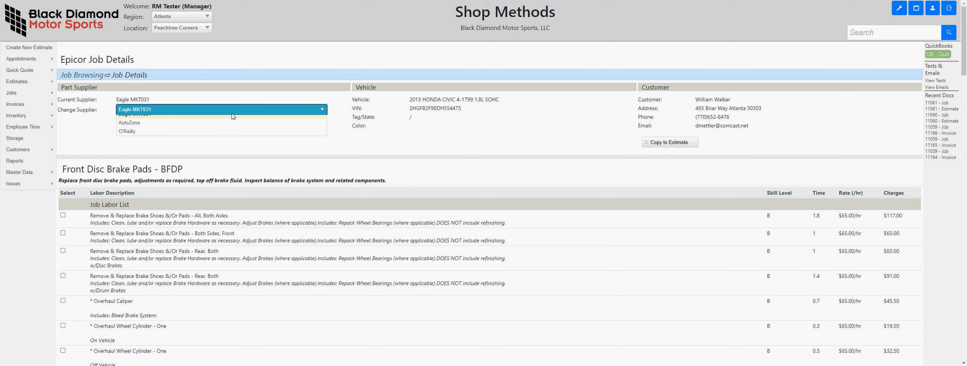
pyautogui.click(216, 101)
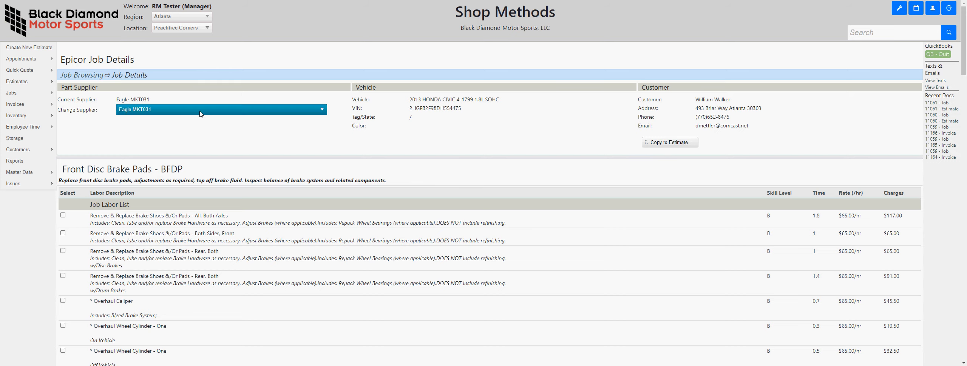
# - Select the Front Disc Brake Pads labor lines for brake shoes/pads "Both Sides, Front" and "Overhaul Caliper"
pyautogui.scroll(-6, 196, 179)
pyautogui.scroll(-2, 197, 179)
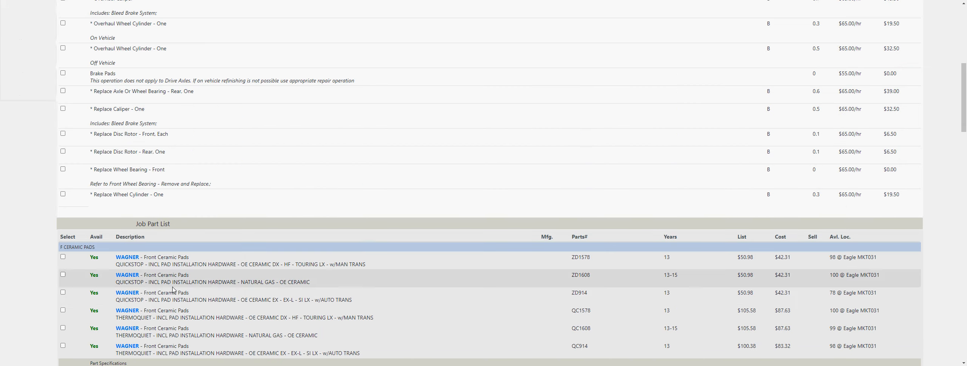
pyautogui.scroll(4, 168, 151)
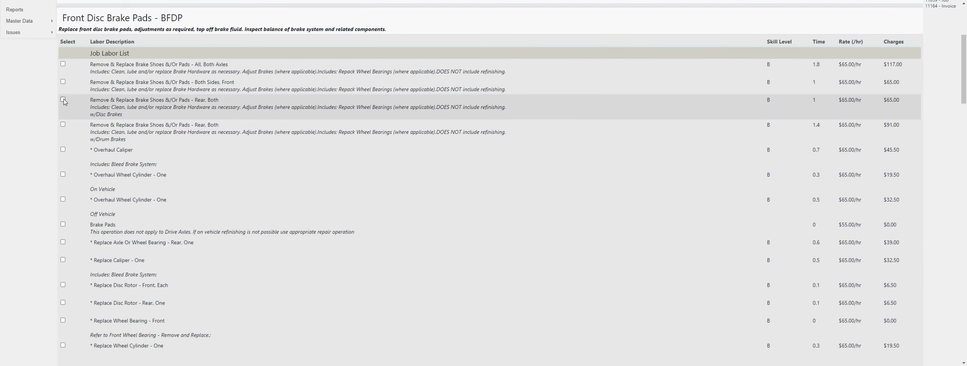
pyautogui.click(63, 81)
pyautogui.click(63, 149)
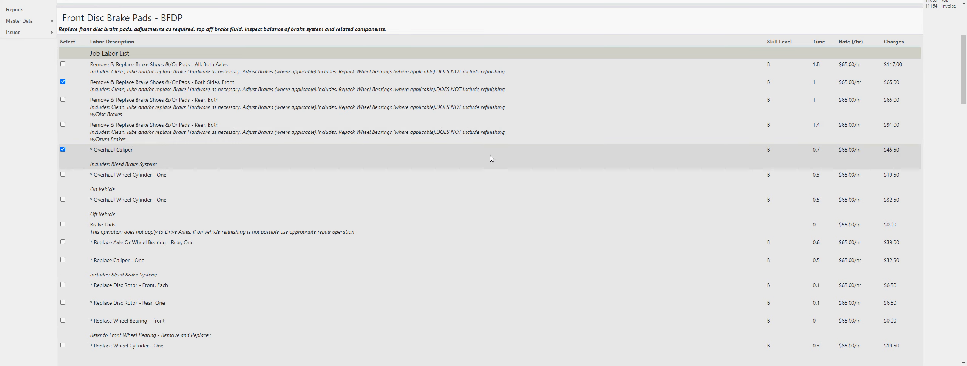
pyautogui.scroll(-3, 492, 158)
pyautogui.scroll(1, 492, 158)
pyautogui.scroll(2, 491, 158)
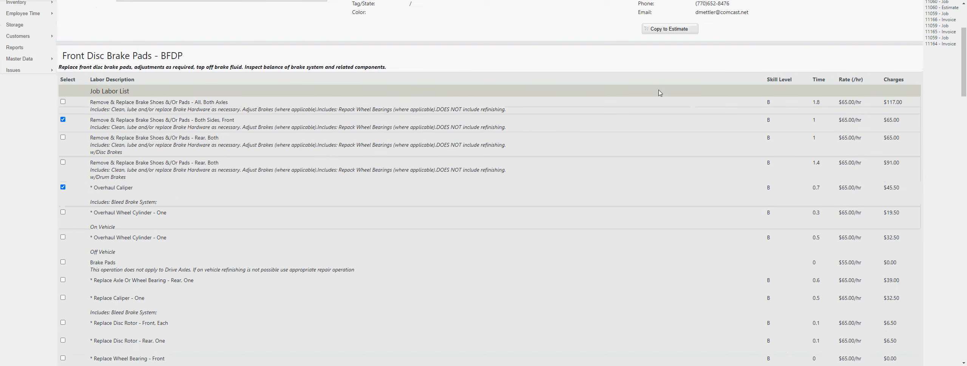
pyautogui.click(648, 30)
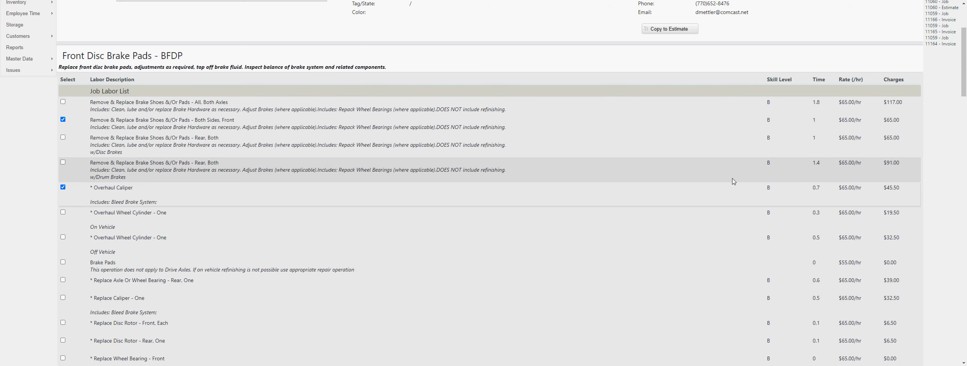
# - Review the supplier location and product information for the WAGNER front ceramic pads ZD1578, and select that part for the job
pyautogui.scroll(-3, 559, 196)
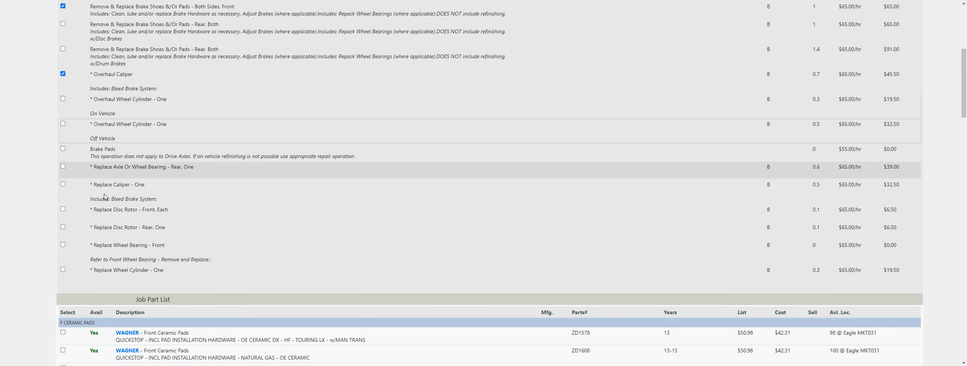
pyautogui.scroll(-3, 181, 216)
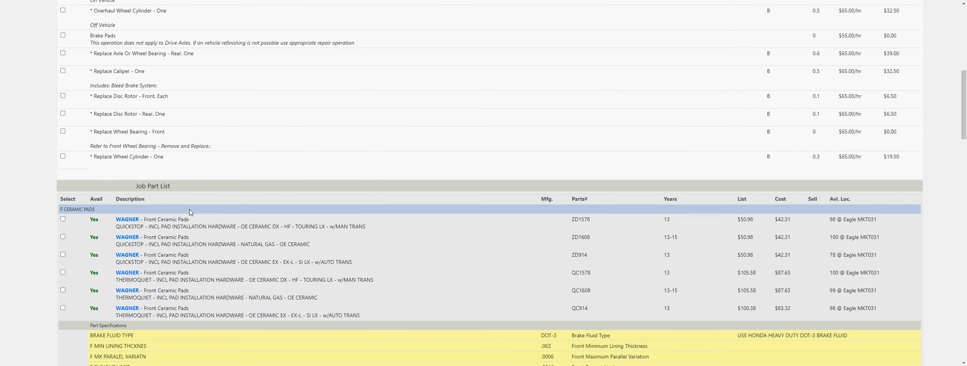
pyautogui.scroll(-1, 428, 254)
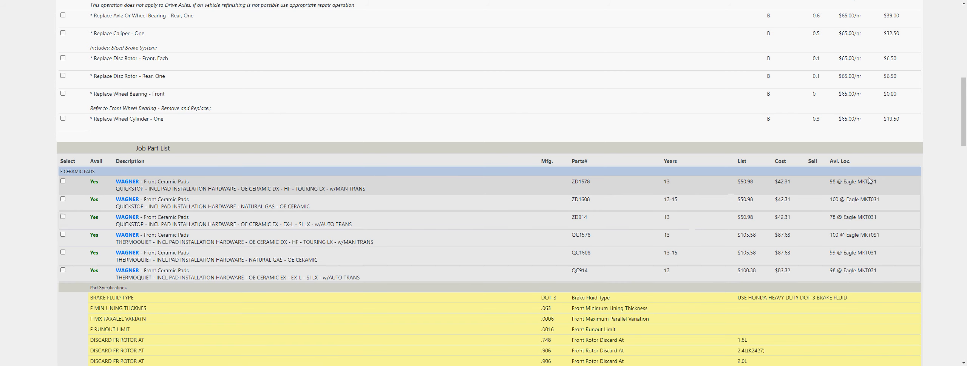
pyautogui.moveTo(858, 184); pyautogui.dragTo(882, 187)
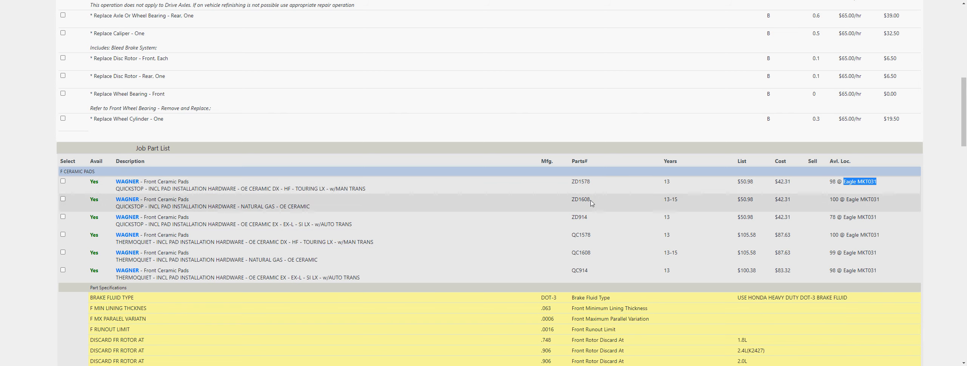
pyautogui.click(125, 183)
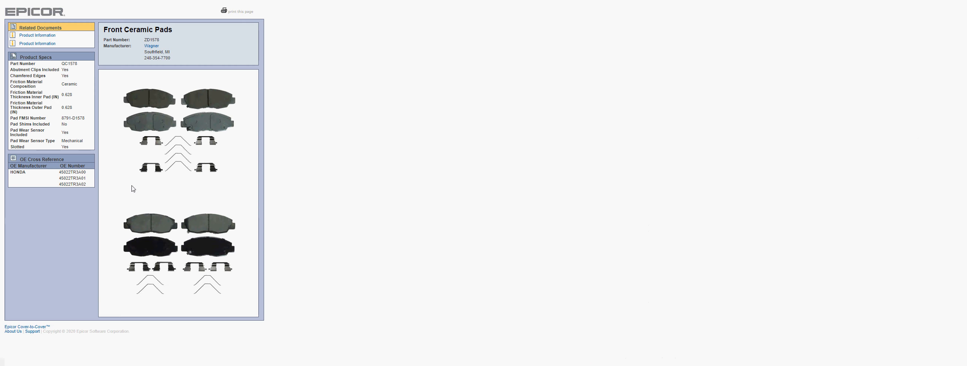
pyautogui.click(37, 35)
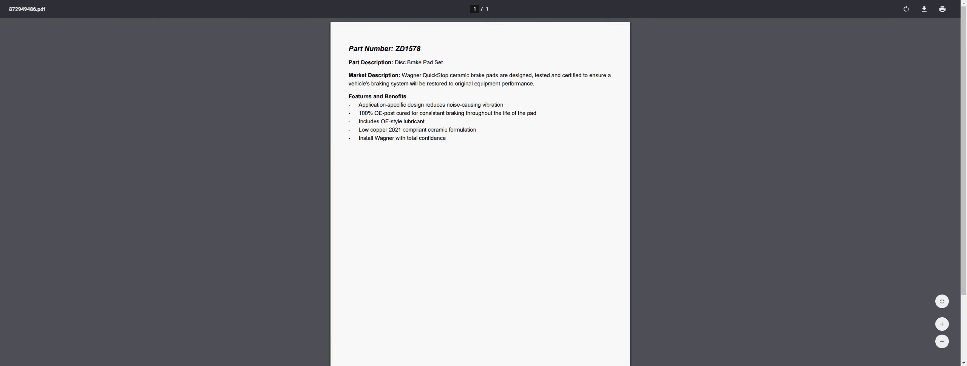
pyautogui.hotkey('ctrl', 'w')
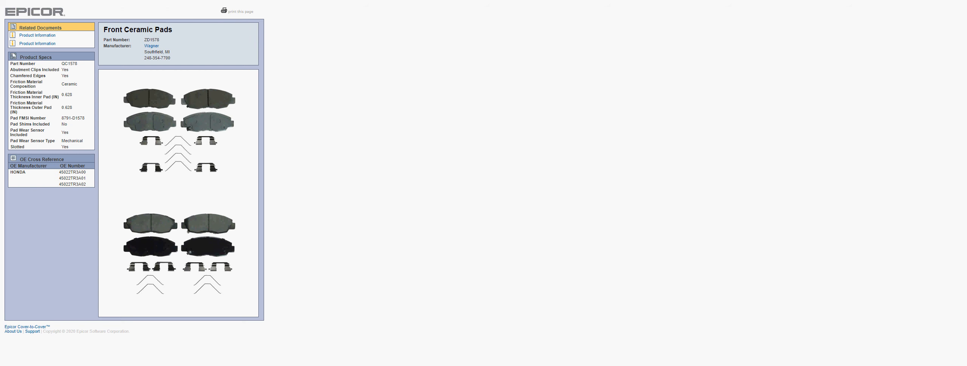
pyautogui.hotkey('ctrl', 'w')
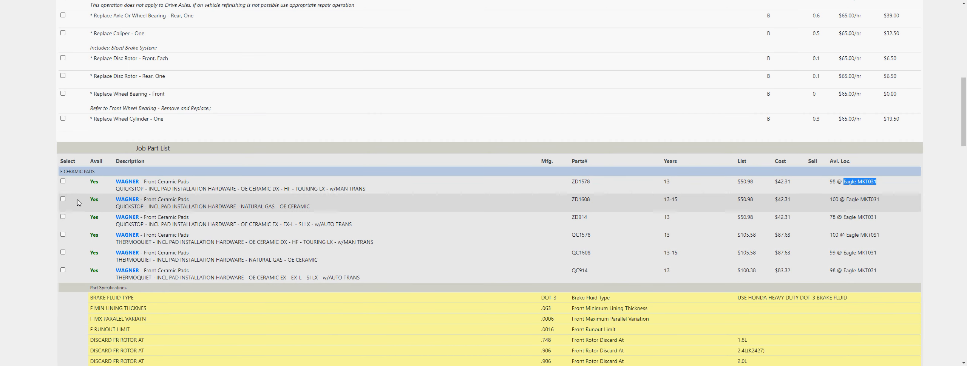
pyautogui.click(63, 181)
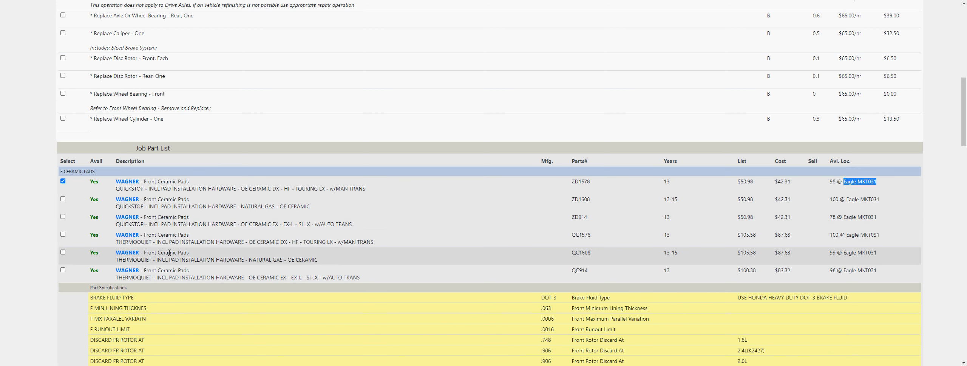
# - Select the Rear Disc Brake Pads labor line "Remove & Replace Brake Shoes &/Or Pads - Rear, Both" for disc brakes
pyautogui.scroll(-1, 161, 217)
pyautogui.scroll(-3, 161, 217)
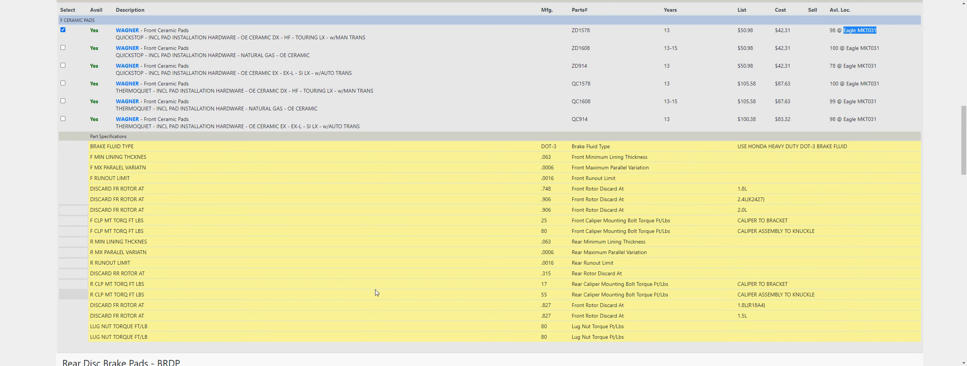
pyautogui.scroll(-2, 496, 311)
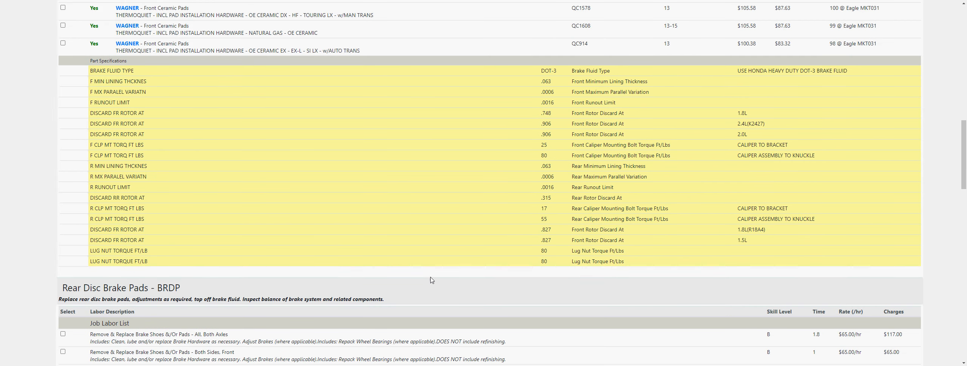
pyautogui.scroll(-3, 438, 279)
pyautogui.scroll(-1, 115, 251)
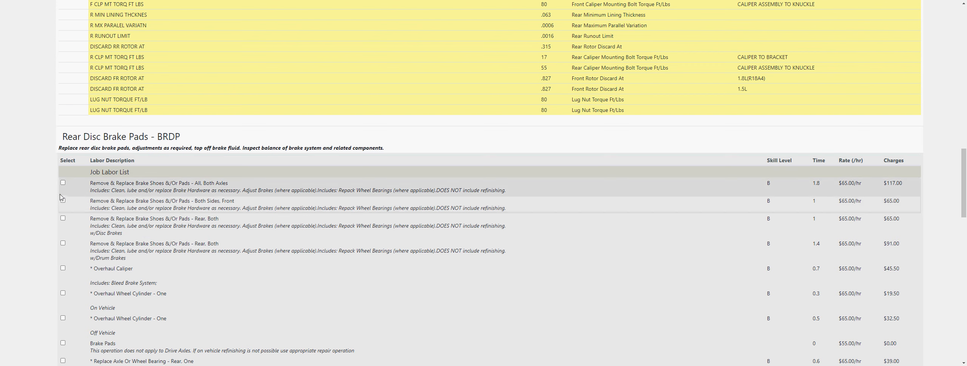
pyautogui.click(63, 217)
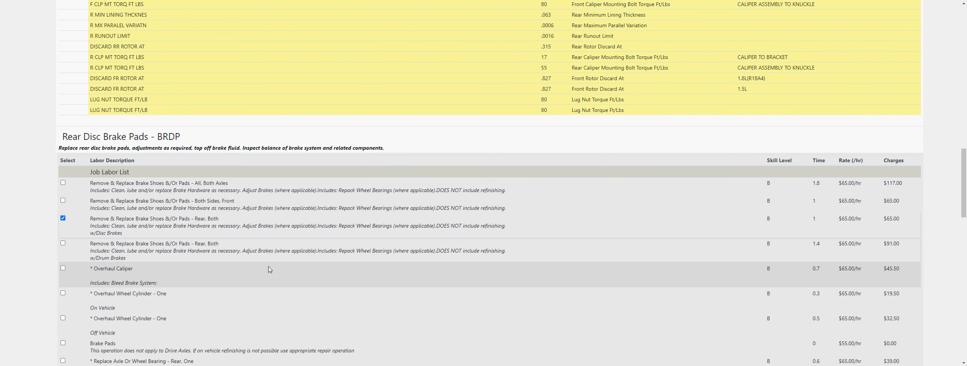
# - Select the WAGNER ThermoQuiet rear ceramic pads QC537 in the rear job's part list
pyautogui.scroll(-3, 175, 260)
pyautogui.scroll(-6, 176, 260)
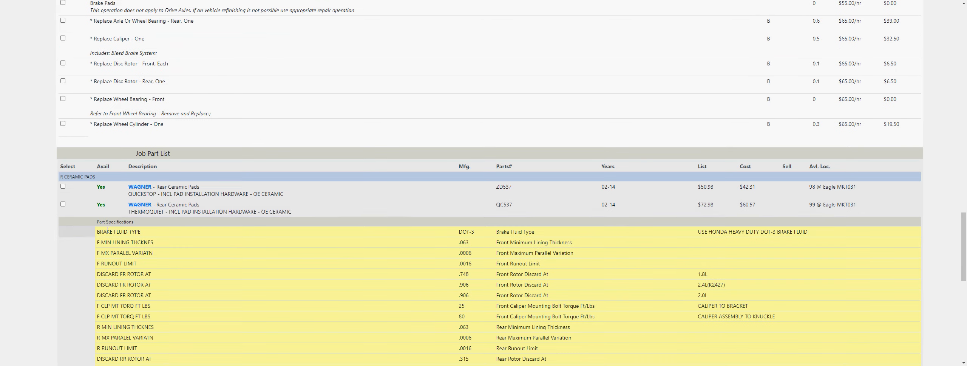
pyautogui.click(64, 205)
# - Copy the selected front and rear labor and parts to the estimate
pyautogui.scroll(-3, 190, 260)
pyautogui.scroll(17, 190, 260)
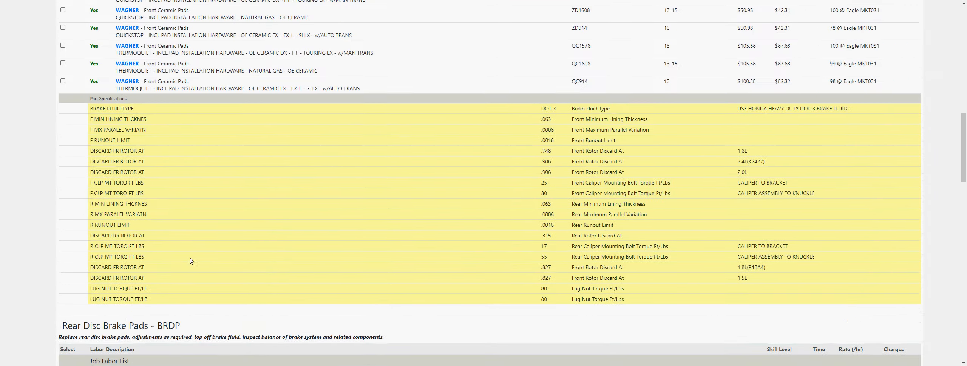
pyautogui.scroll(18, 190, 260)
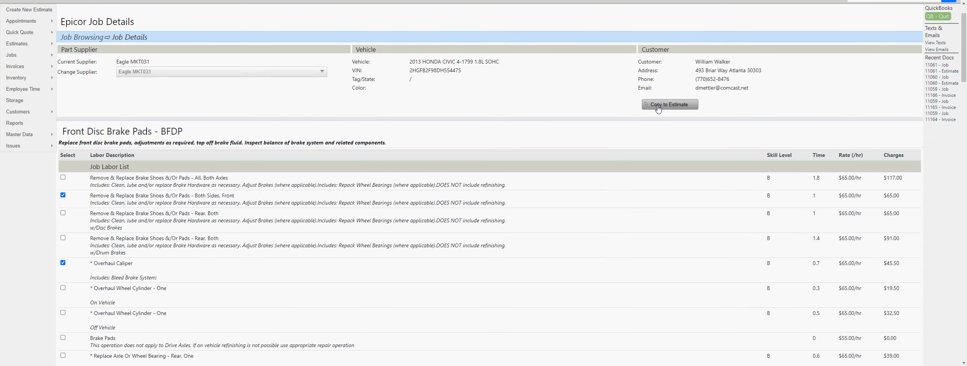
pyautogui.click(658, 108)
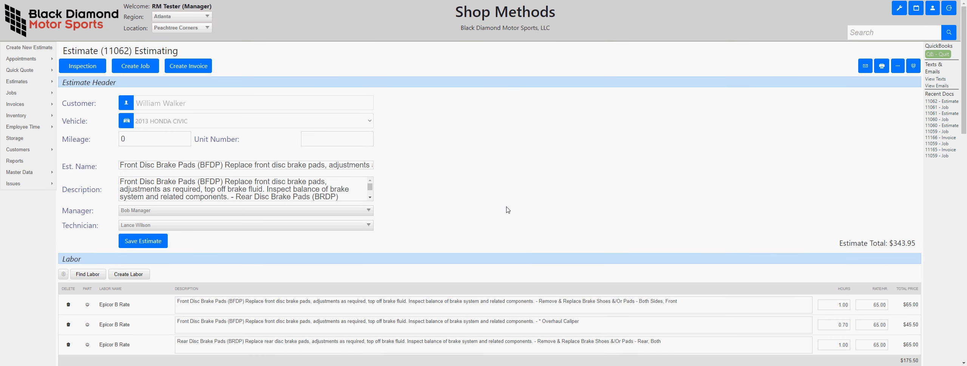
# - Set the vehicle mileage on the estimate to 56,000 and save the estimate
pyautogui.click(178, 139)
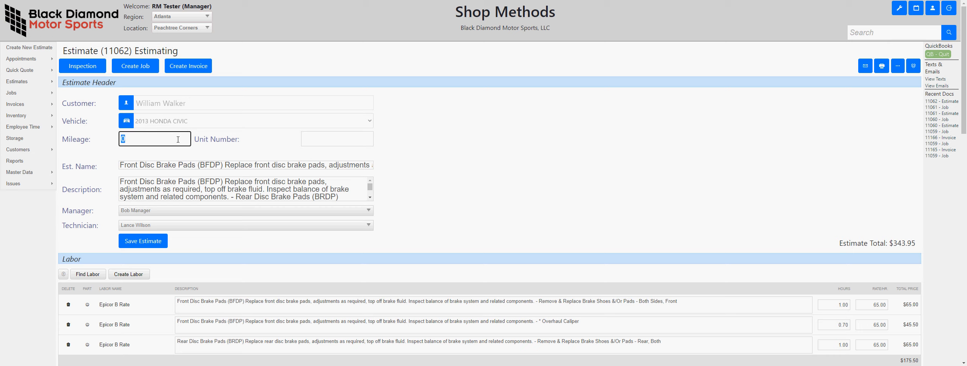
pyautogui.write('56')
pyautogui.write('000')
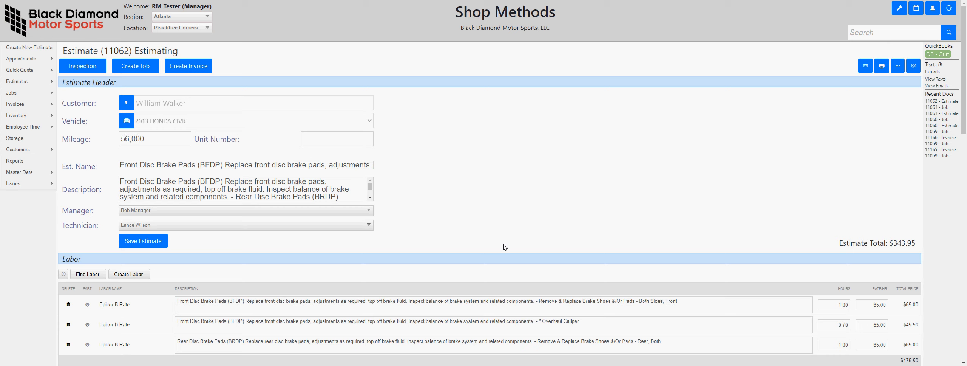
pyautogui.scroll(-4, 503, 245)
pyautogui.click(151, 93)
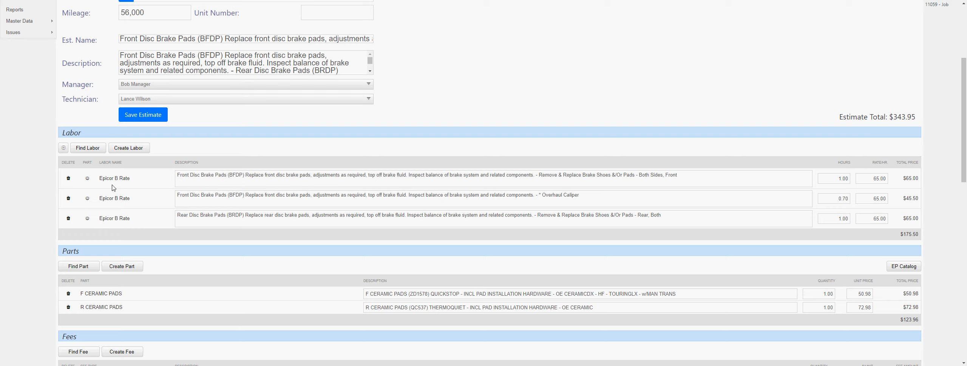
# - Set the hours of the front "Overhaul Caliper" labor line to 0.75 and save the estimate
pyautogui.click(106, 178)
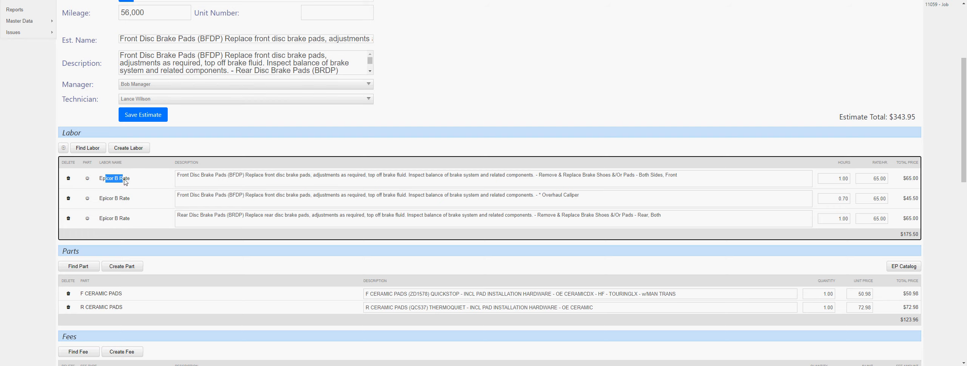
pyautogui.click(736, 204)
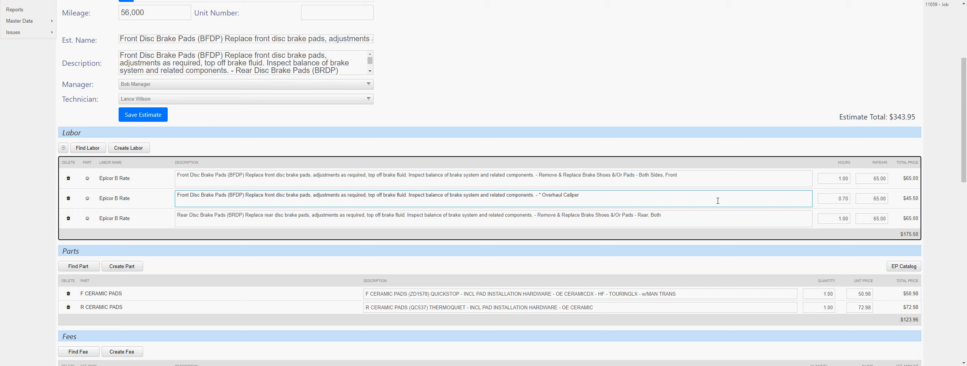
pyautogui.click(227, 174)
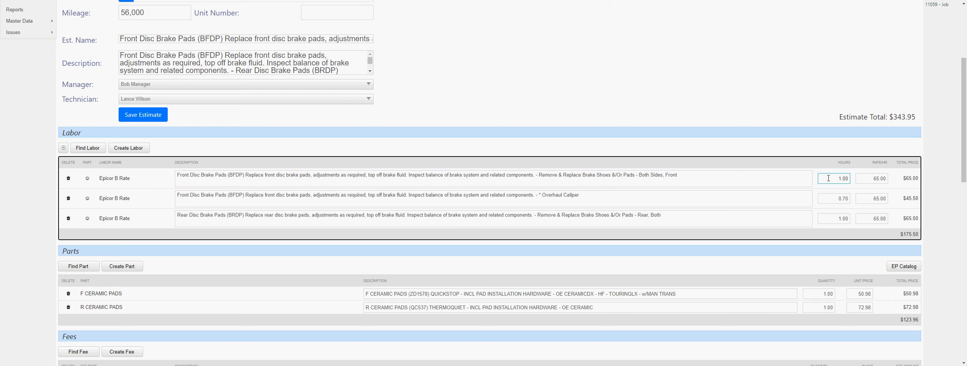
pyautogui.click(819, 200)
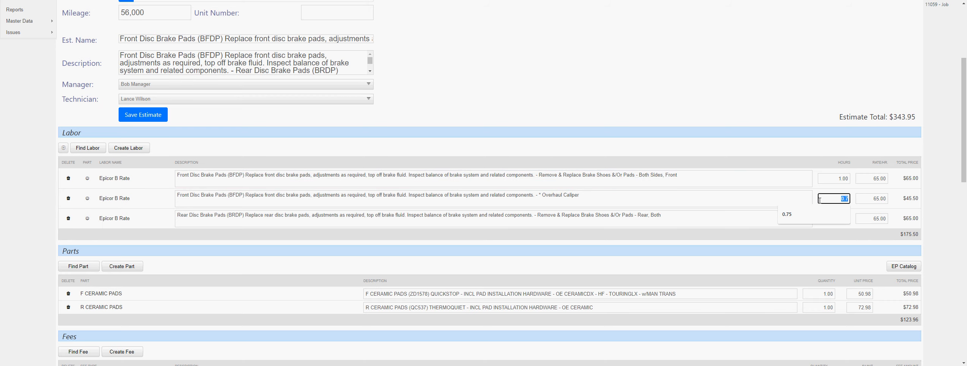
pyautogui.write('.75')
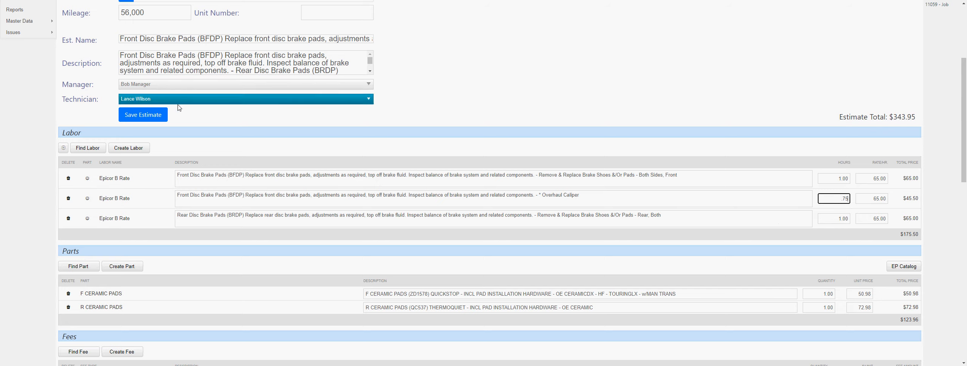
pyautogui.click(150, 117)
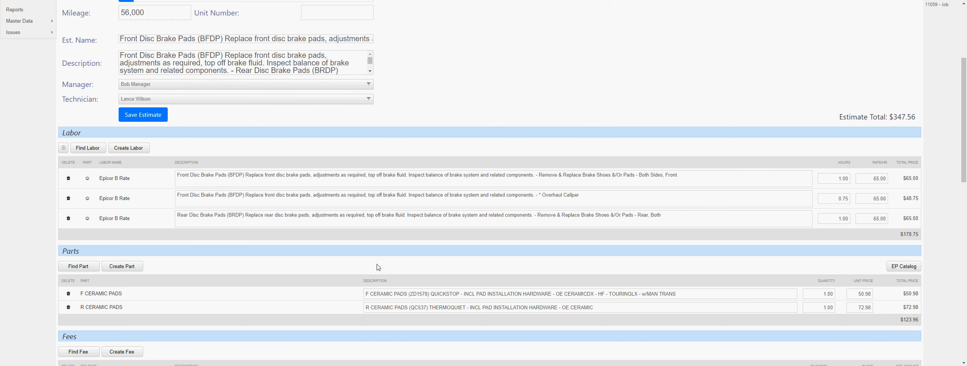
# - Open the EP parts catalog from the estimate and list the Belts parts under Belts & Cooling
pyautogui.scroll(-2, 172, 300)
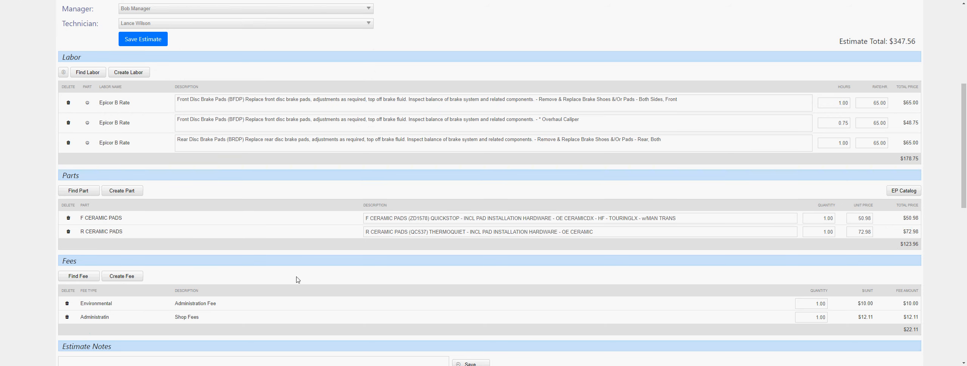
pyautogui.scroll(-2, 298, 280)
pyautogui.scroll(2, 394, 254)
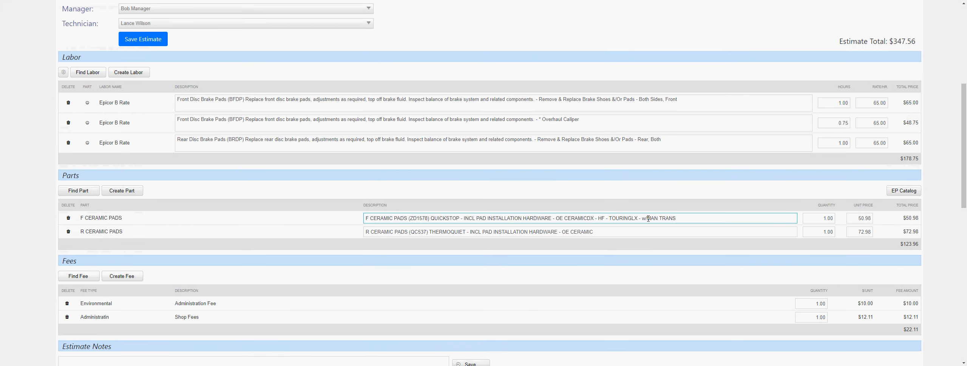
pyautogui.click(850, 232)
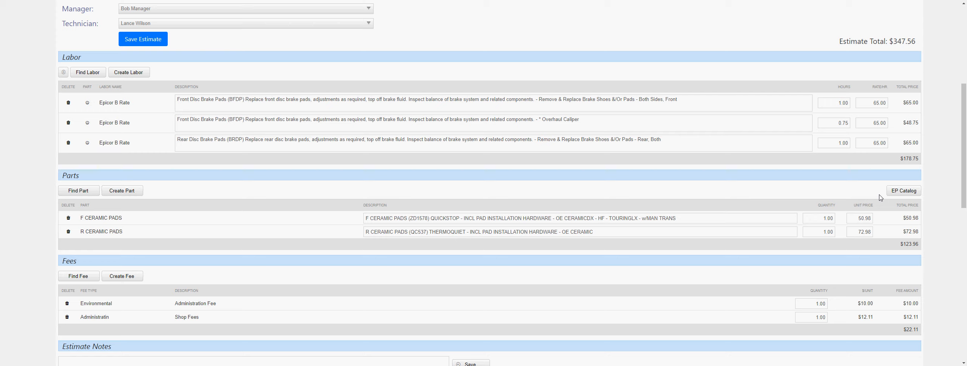
pyautogui.click(896, 194)
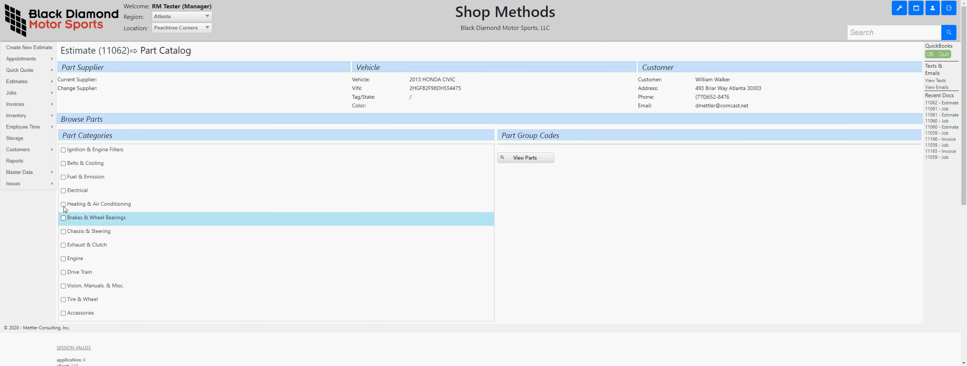
pyautogui.click(63, 163)
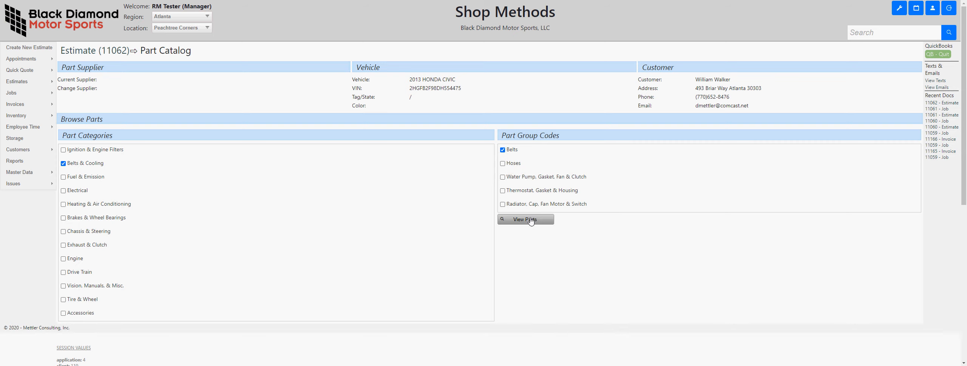
pyautogui.click(531, 220)
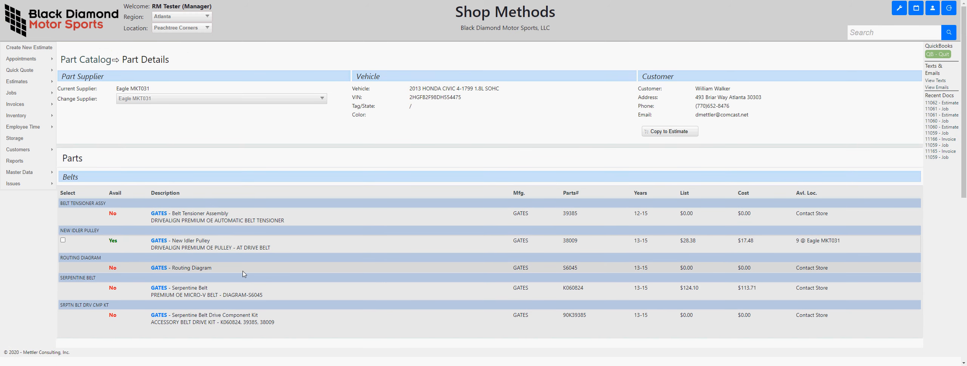
# - Select the GATES New Idler Pulley 38009, view its product information, and copy the part to the estimate
pyautogui.click(63, 241)
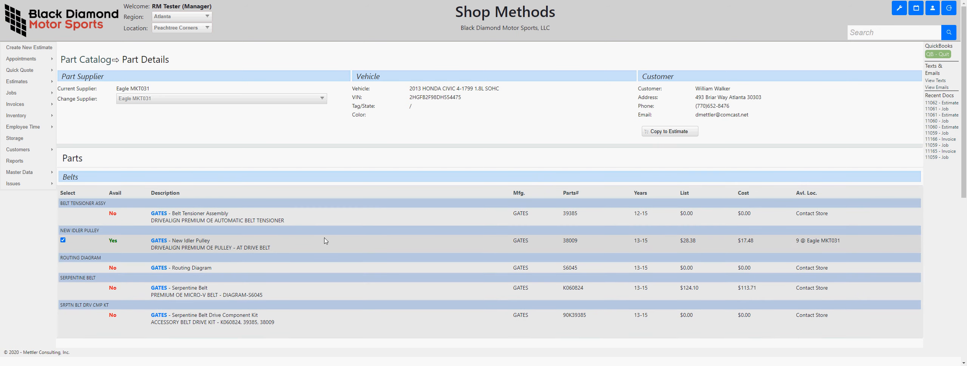
pyautogui.click(159, 241)
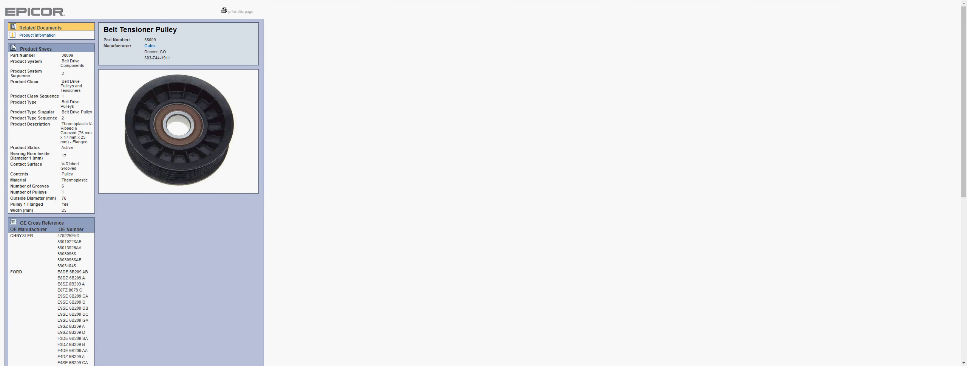
pyautogui.hotkey('ctrl', 'w')
pyautogui.scroll(-6, 268, 238)
pyautogui.scroll(6, 264, 239)
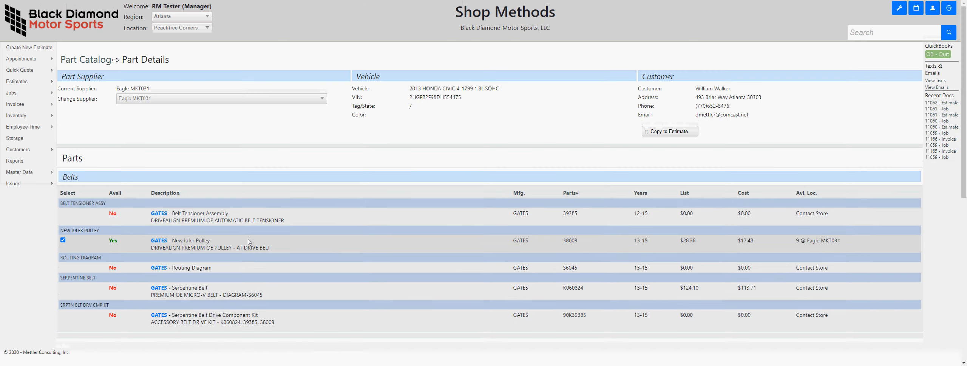
pyautogui.click(661, 134)
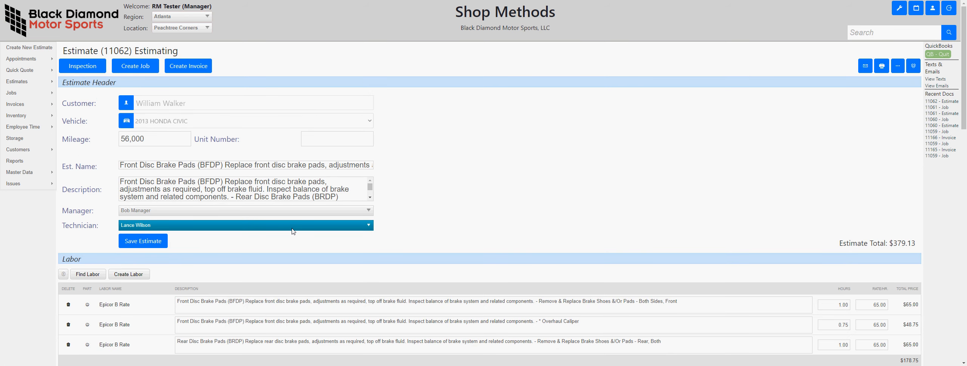
# - Review the estimate's parts and fees, save the estimate, and create a job from it
pyautogui.scroll(-5, 353, 271)
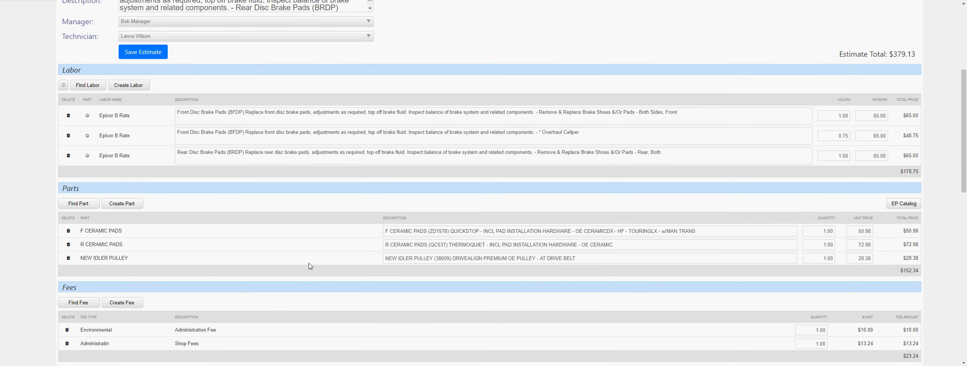
pyautogui.scroll(4, 309, 266)
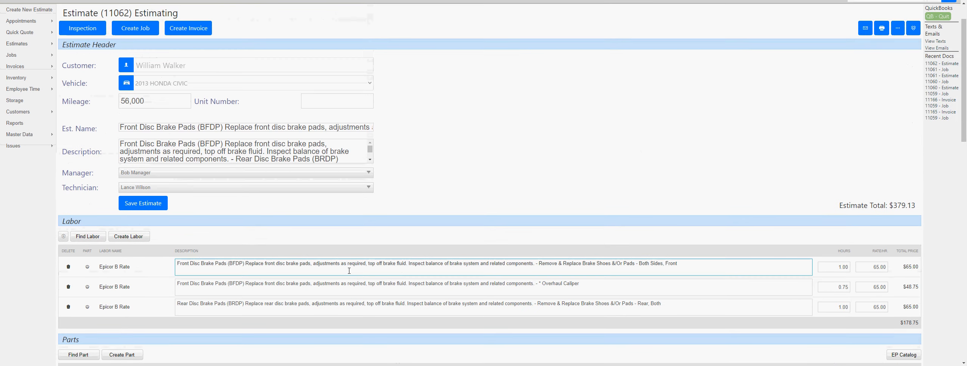
pyautogui.click(153, 206)
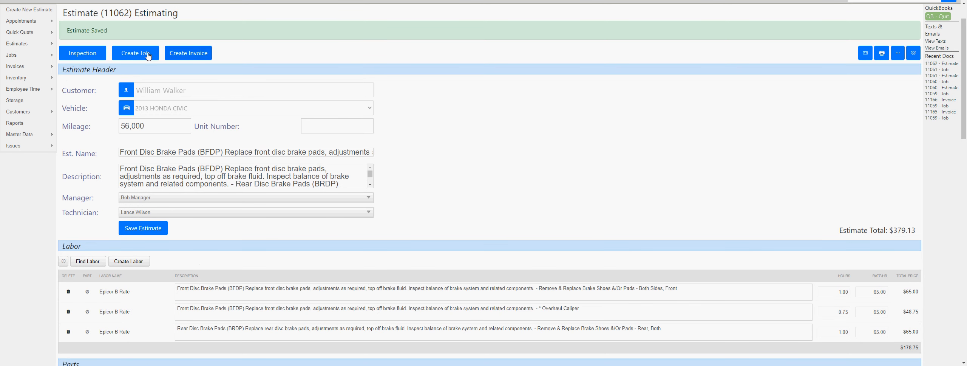
pyautogui.click(145, 54)
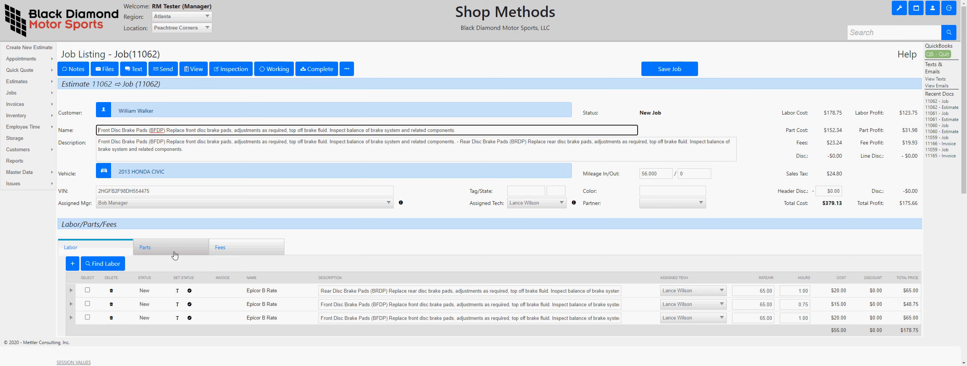
# - Order all of the job's parts and check the tracking numbers of the ordered parts
pyautogui.click(175, 250)
pyautogui.scroll(-1, 170, 260)
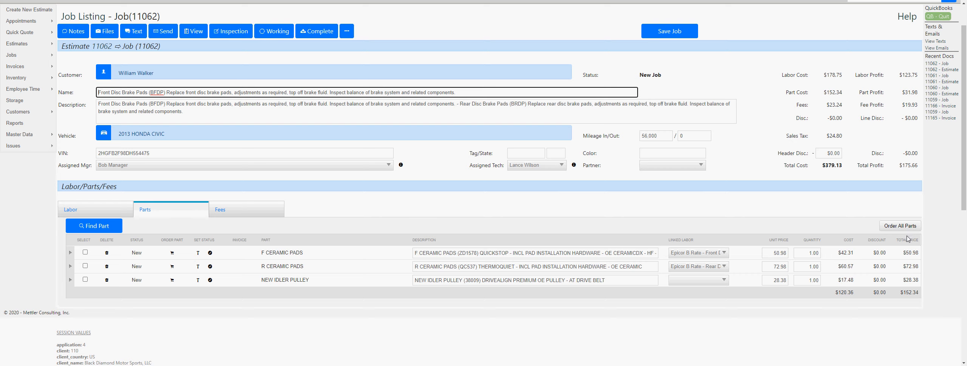
pyautogui.click(892, 229)
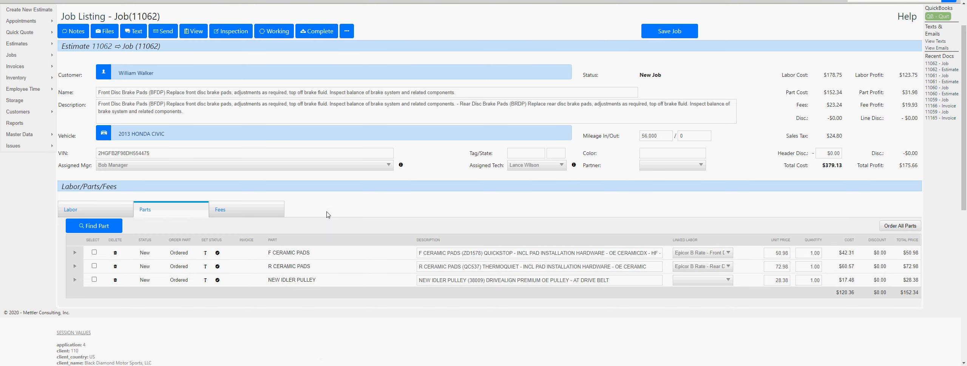
pyautogui.moveTo(179, 257)
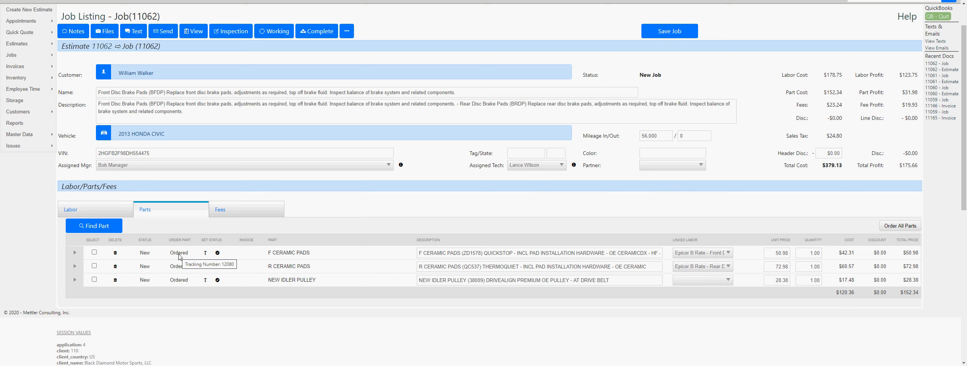
pyautogui.moveTo(180, 268)
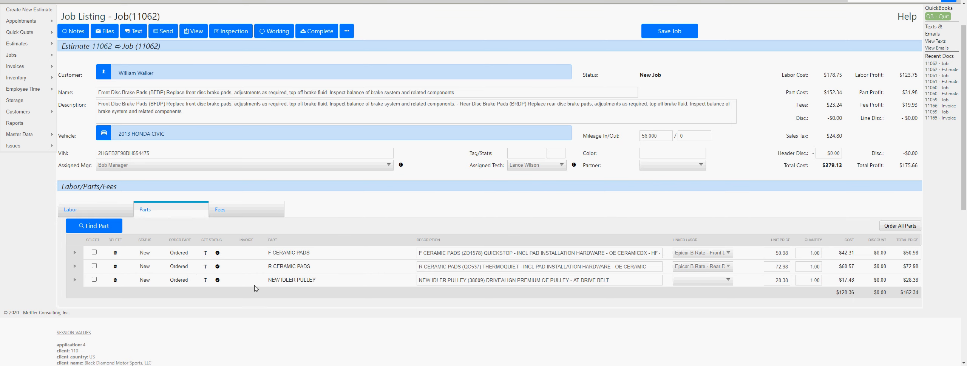
# - Set the job to complete status
pyautogui.scroll(1, 415, 222)
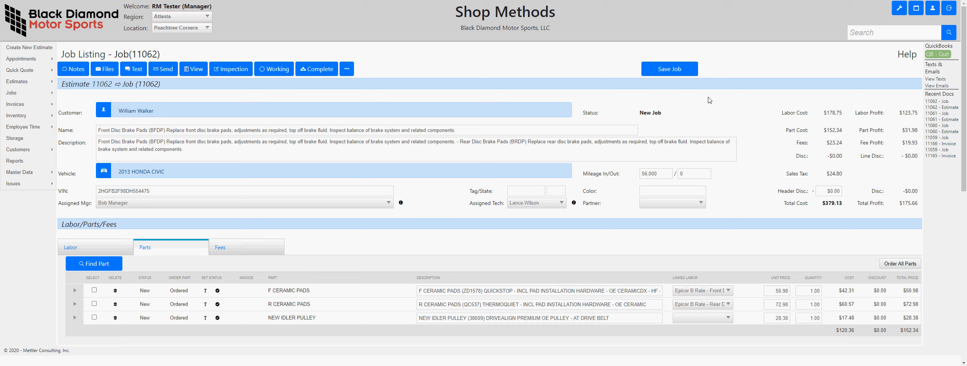
pyautogui.click(319, 71)
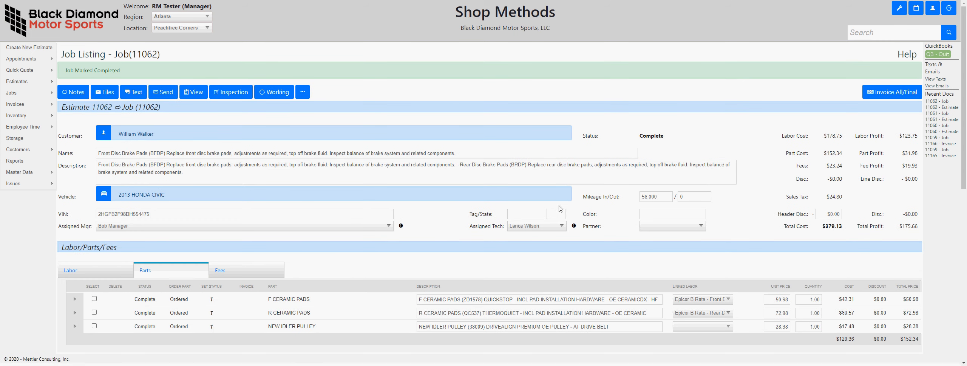
pyautogui.click(544, 212)
pyautogui.click(882, 365)
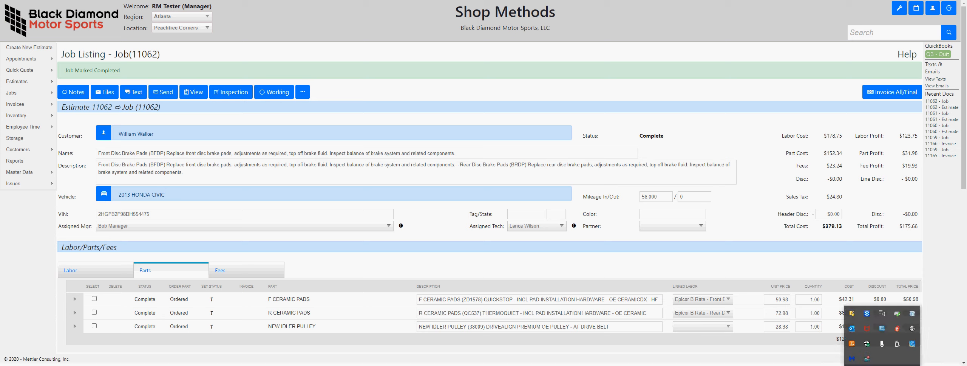